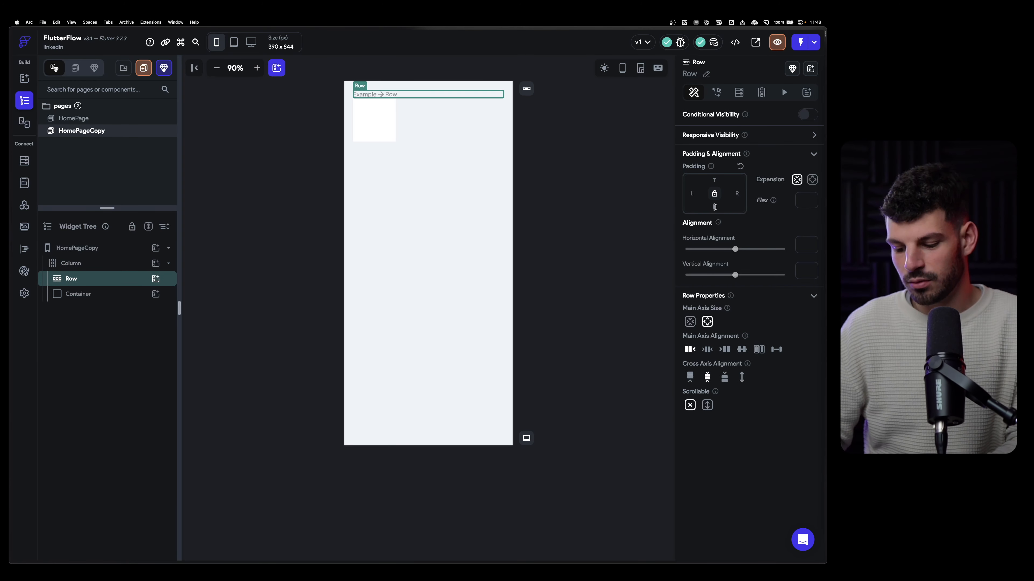
Enlarge the white container below the row to the page's full content width, and nest a column holding a row inside it
{"action": "left_click_drag", "start_coordinate": [426, 143], "coordinate": [426, 278]}
{"action": "left_click", "coordinate": [156, 294]}
{"action": "left_click", "coordinate": [245, 390]}
{"action": "left_click", "coordinate": [155, 309]}
{"action": "left_click", "coordinate": [289, 406]}
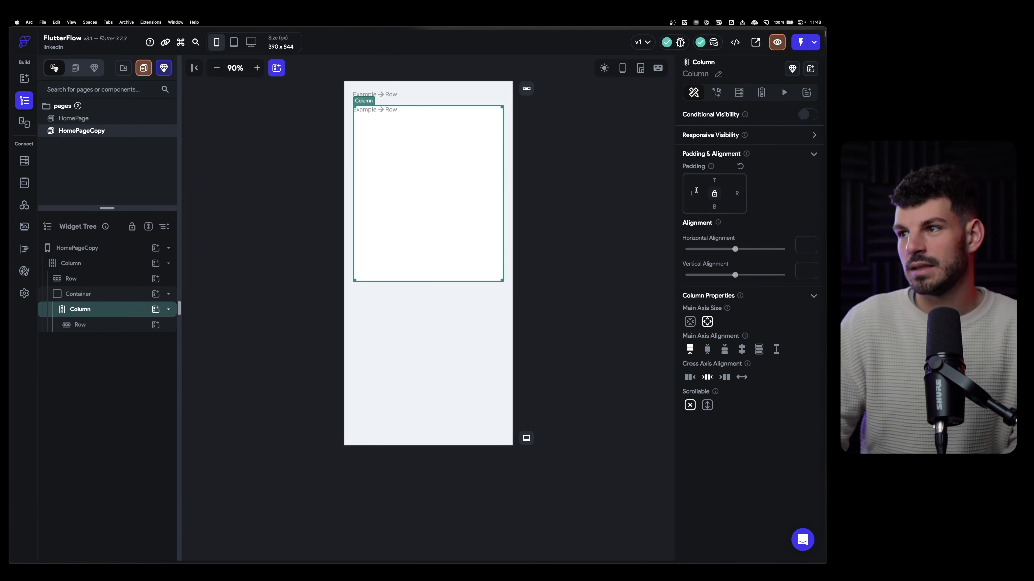
{"action": "left_click", "coordinate": [419, 119]}
{"action": "left_click", "coordinate": [156, 325]}
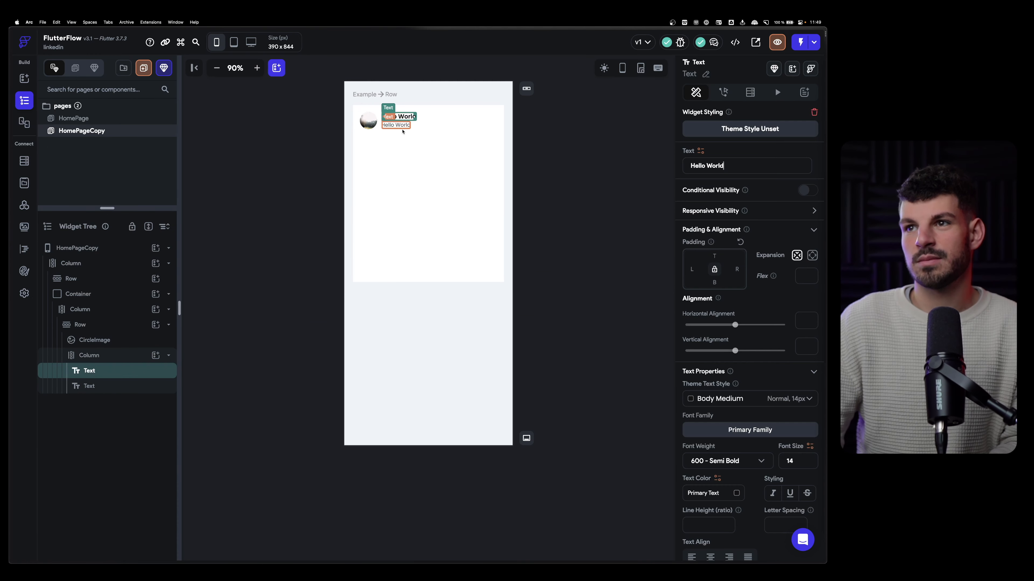
Rename the upper text widget beside the circle image as prenomnom
{"action": "double_click", "coordinate": [94, 371]}
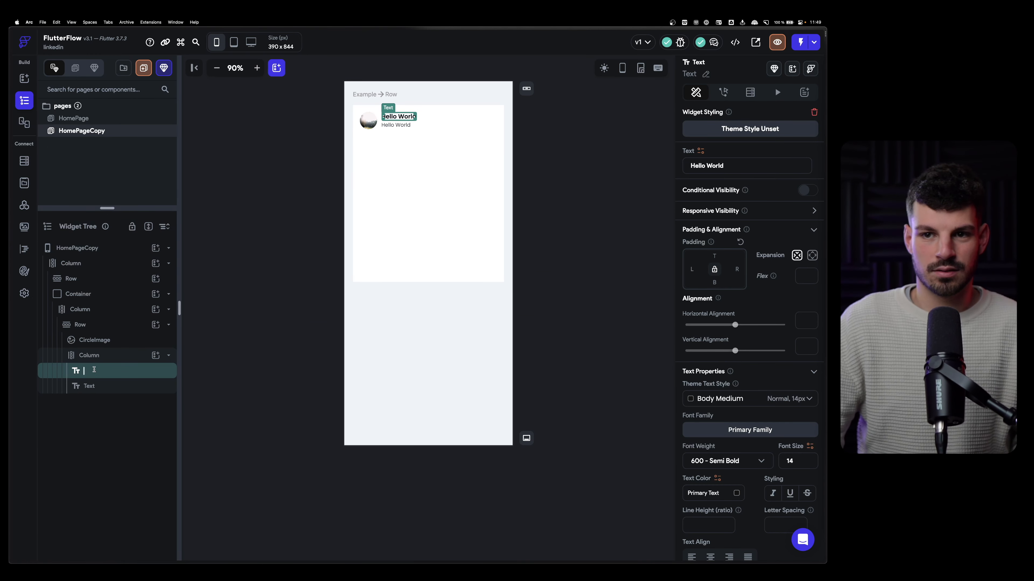
{"action": "type", "text": "prenomnom"}
{"action": "key", "text": "Return"}
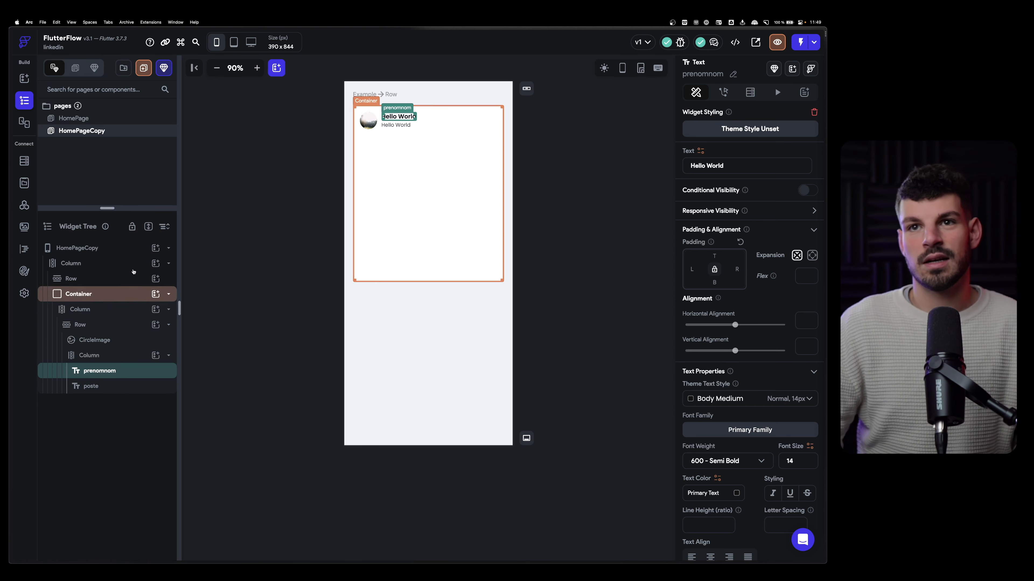
Add a "poste (position) sur Linkedin" text field between the nom field and the button on HomePage
{"action": "left_click", "coordinate": [74, 118]}
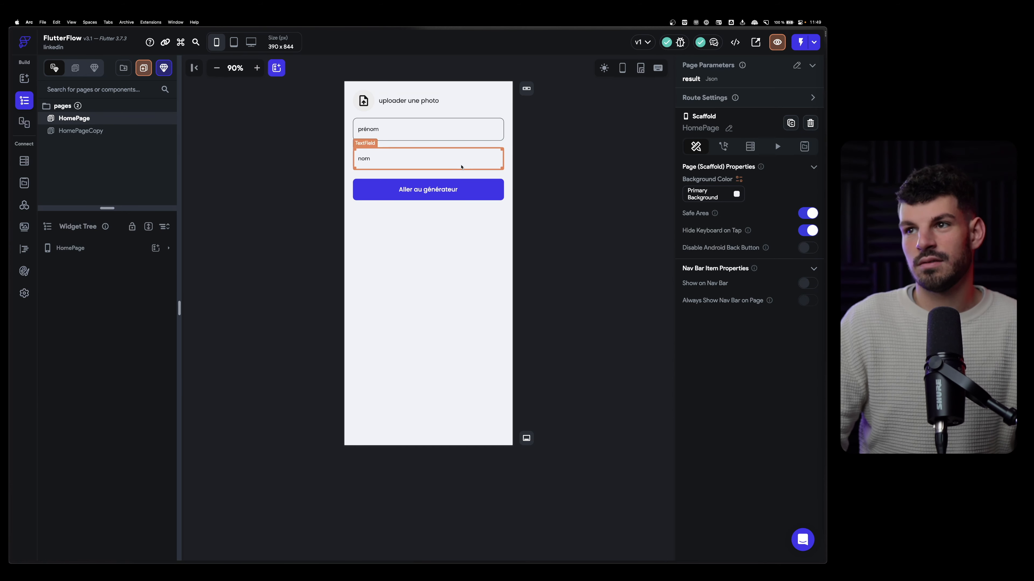
{"action": "left_click", "coordinate": [468, 190]}
{"action": "left_click", "coordinate": [475, 370]}
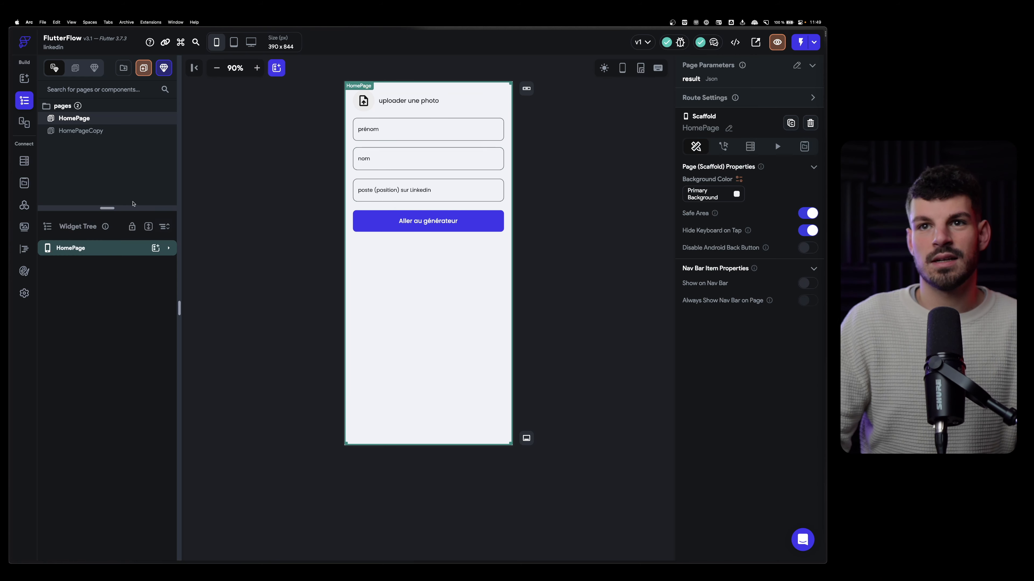
Rename the HomePage page as start and the HomePageCopy page as home
{"action": "left_click", "coordinate": [121, 137]}
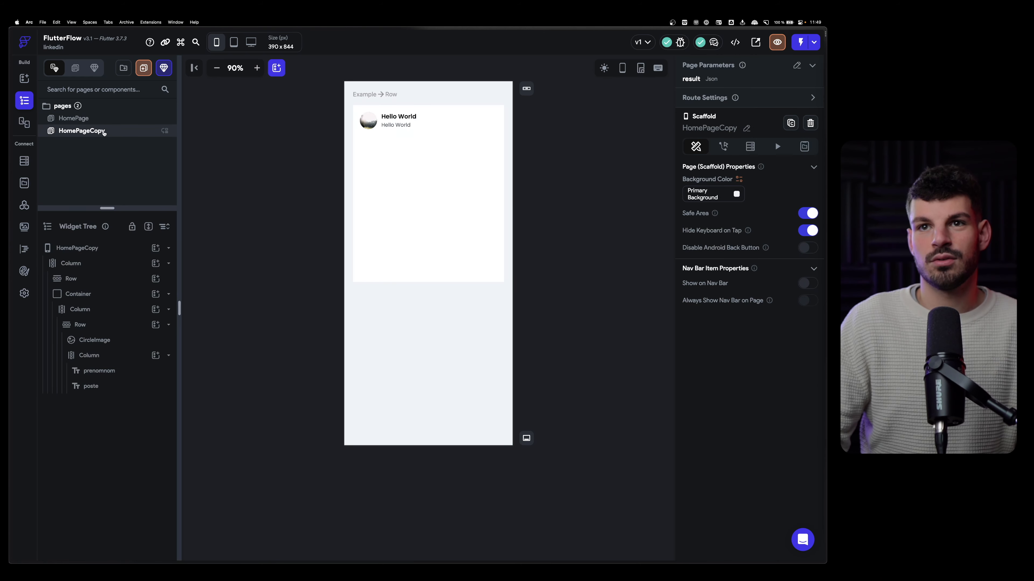
{"action": "left_click", "coordinate": [97, 122]}
{"action": "double_click", "coordinate": [86, 120]}
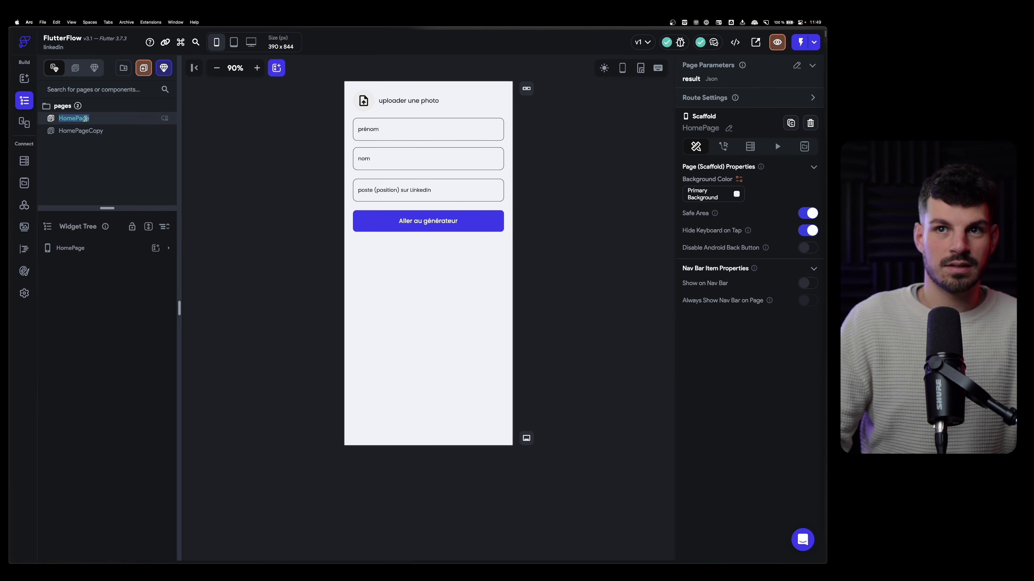
{"action": "type", "text": "start"}
{"action": "key", "text": "Return"}
{"action": "double_click", "coordinate": [85, 118]}
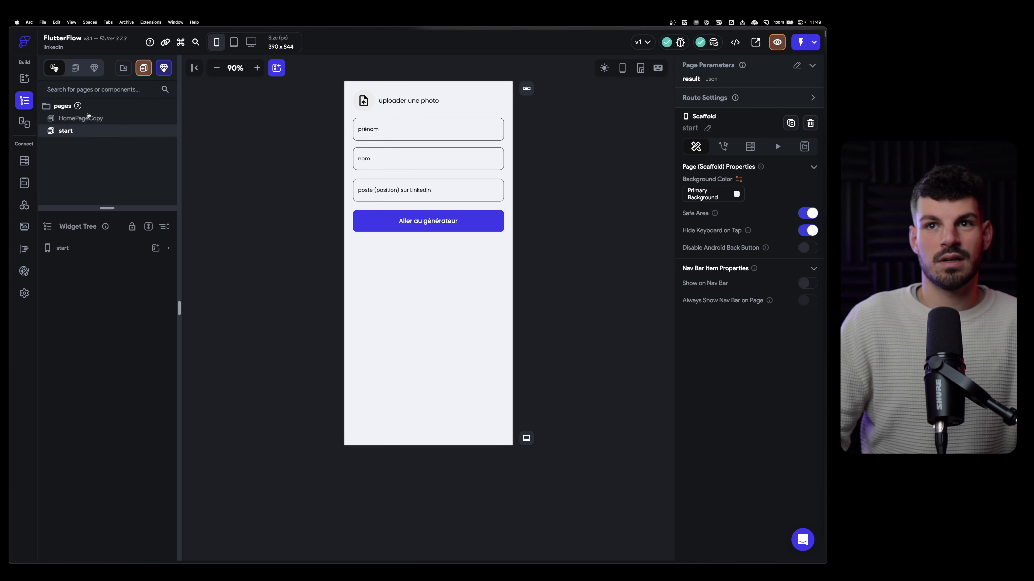
{"action": "type", "text": "home"}
{"action": "key", "text": "Return"}
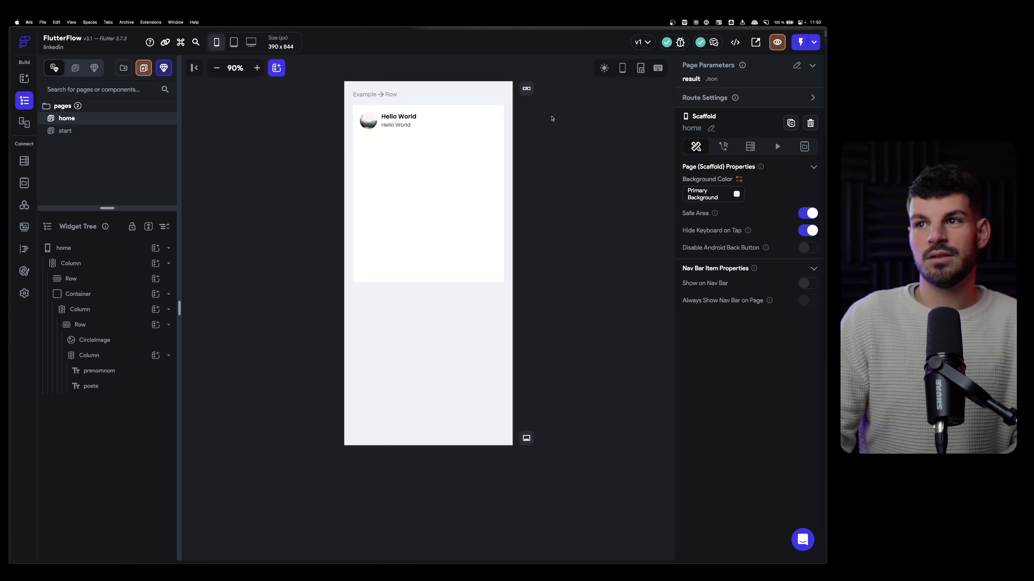
Add a button to the empty row above the container on the home page
{"action": "left_click", "coordinate": [407, 93]}
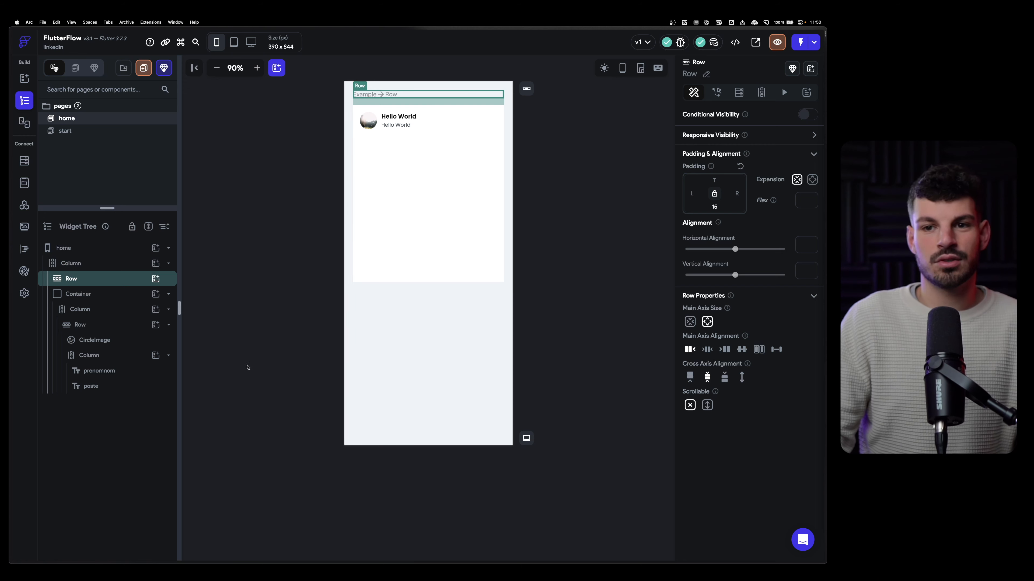
{"action": "left_click", "coordinate": [156, 278]}
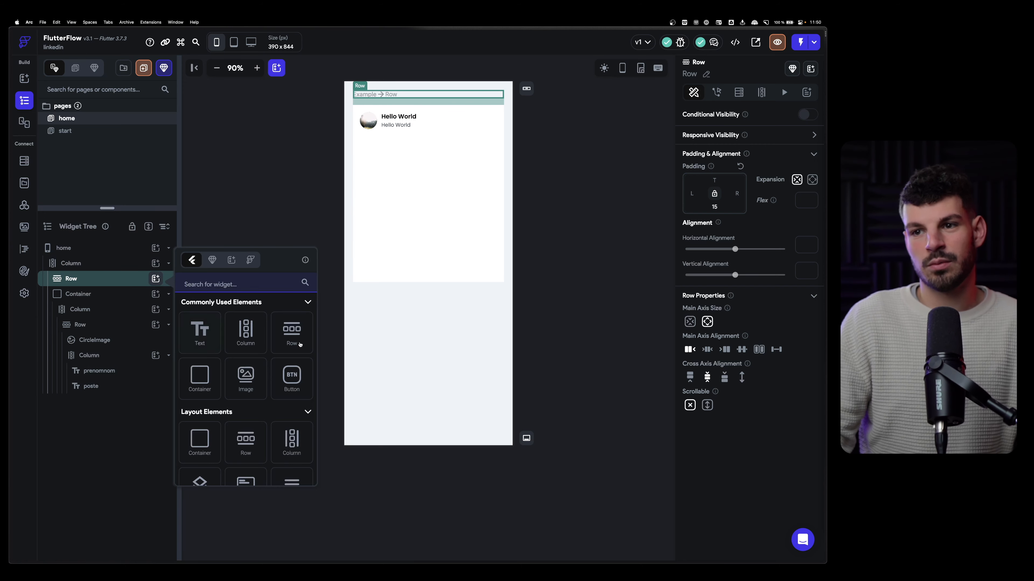
{"action": "left_click", "coordinate": [292, 375]}
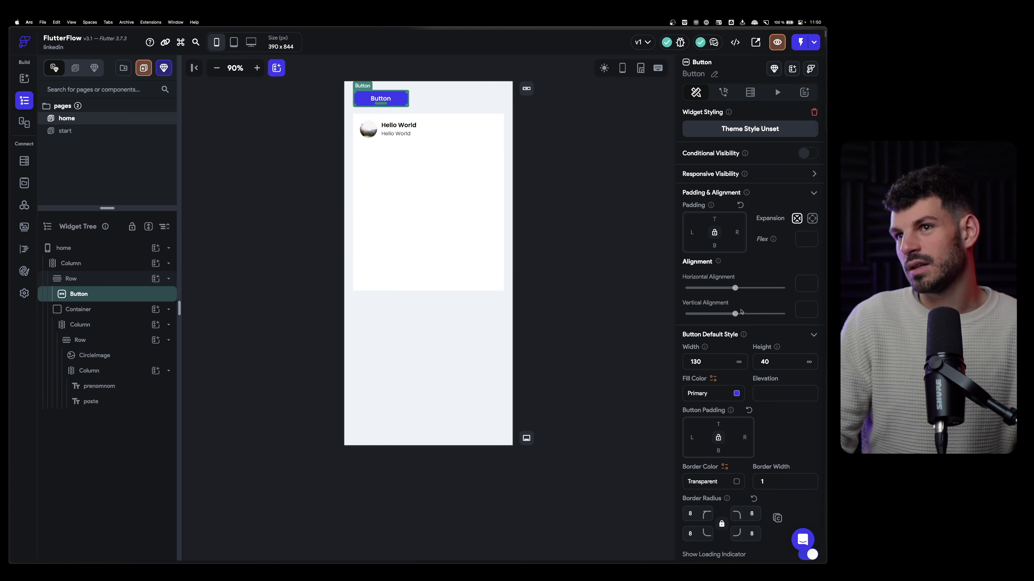
Set the new button's fill color to the translucent grey #6f57636c and its text to "insérer la clé API"
{"action": "left_click", "coordinate": [737, 393]}
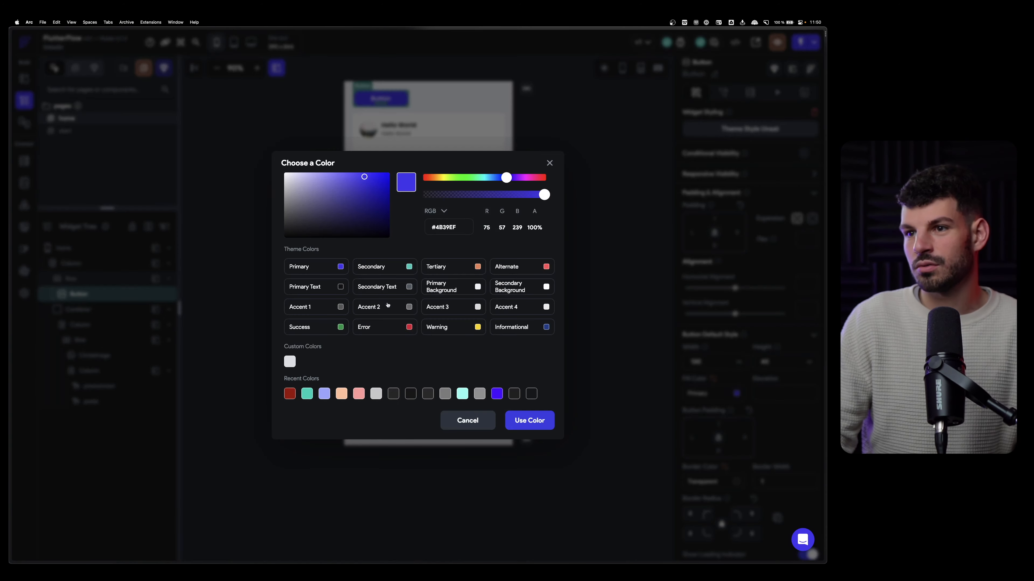
{"action": "left_click", "coordinate": [386, 297]}
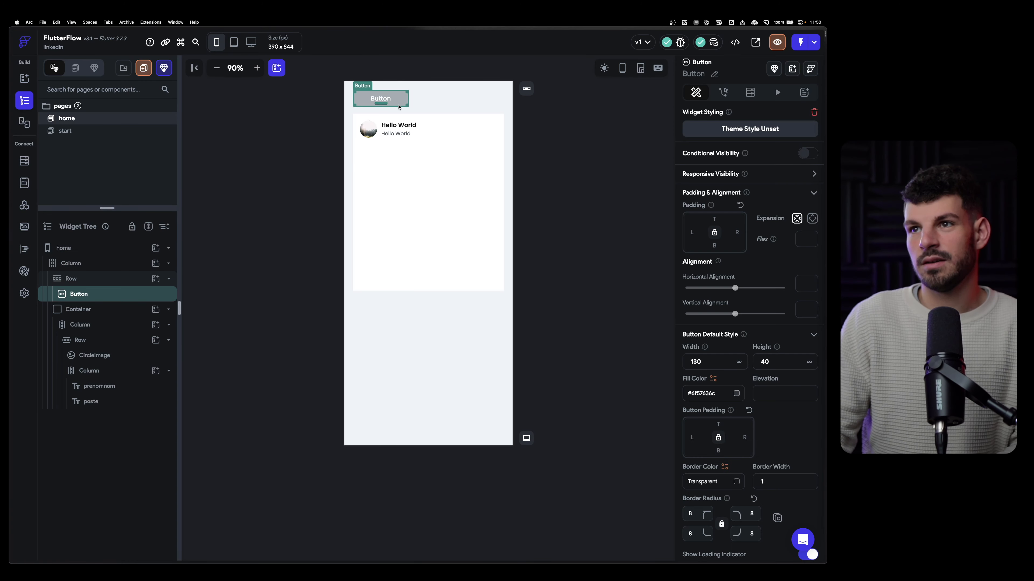
{"action": "scroll", "coordinate": [751, 443], "scroll_direction": "down", "scroll_amount": 10}
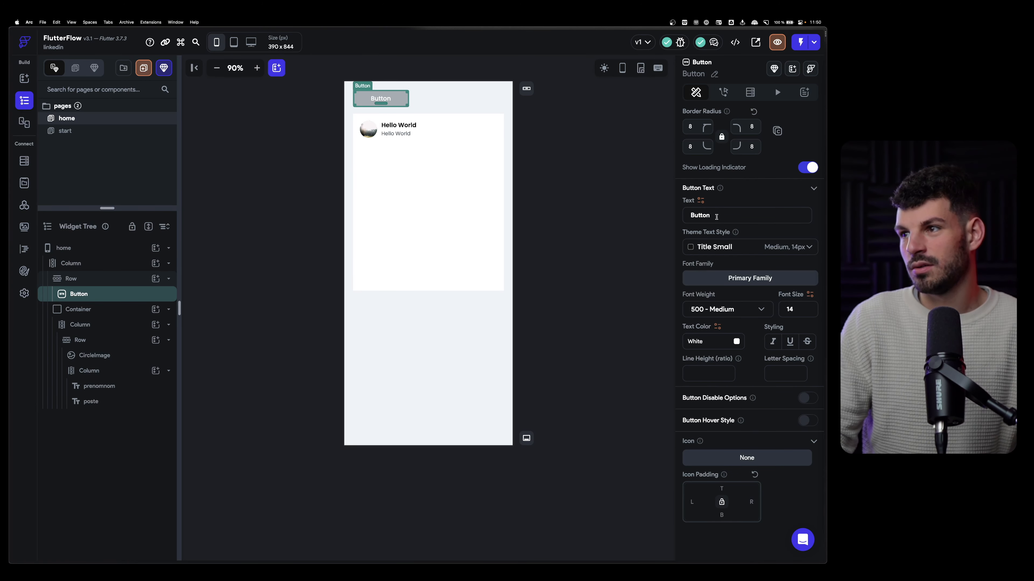
{"action": "double_click", "coordinate": [716, 216]}
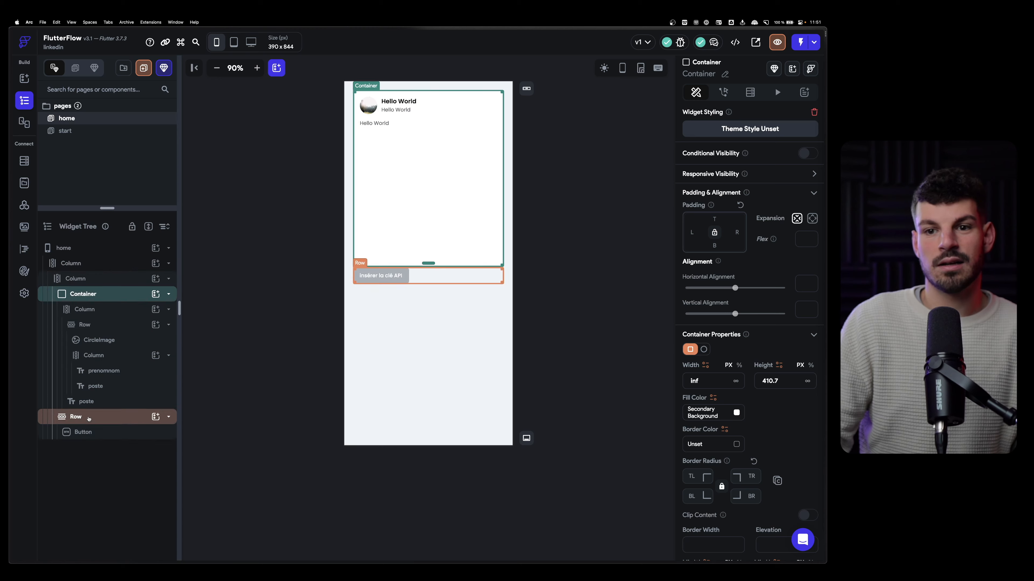
Place the button row above the container in the inner column, and add a second column inside the page's outer column
{"action": "left_click", "coordinate": [123, 279]}
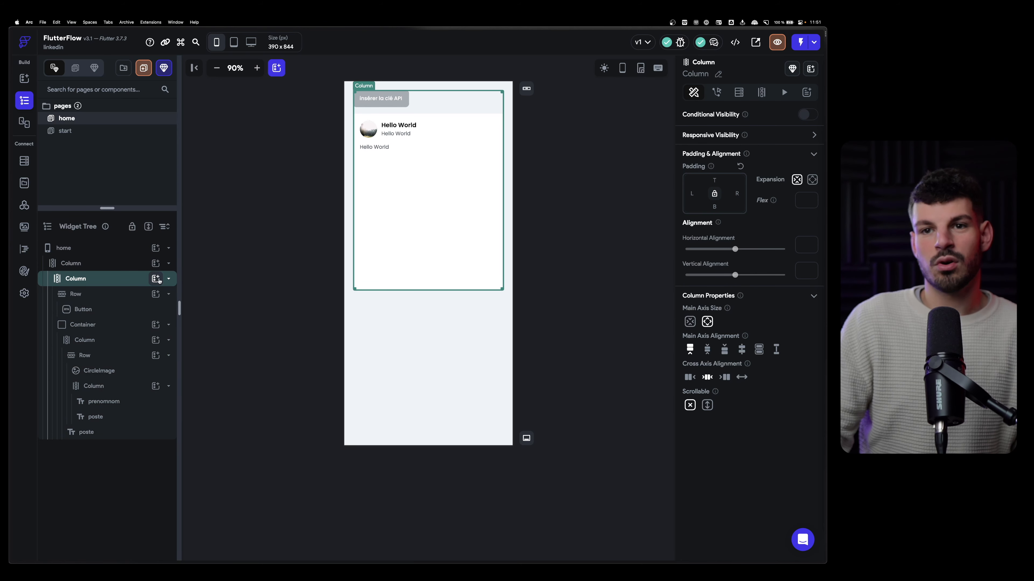
{"action": "left_click", "coordinate": [156, 263]}
{"action": "left_click", "coordinate": [245, 319]}
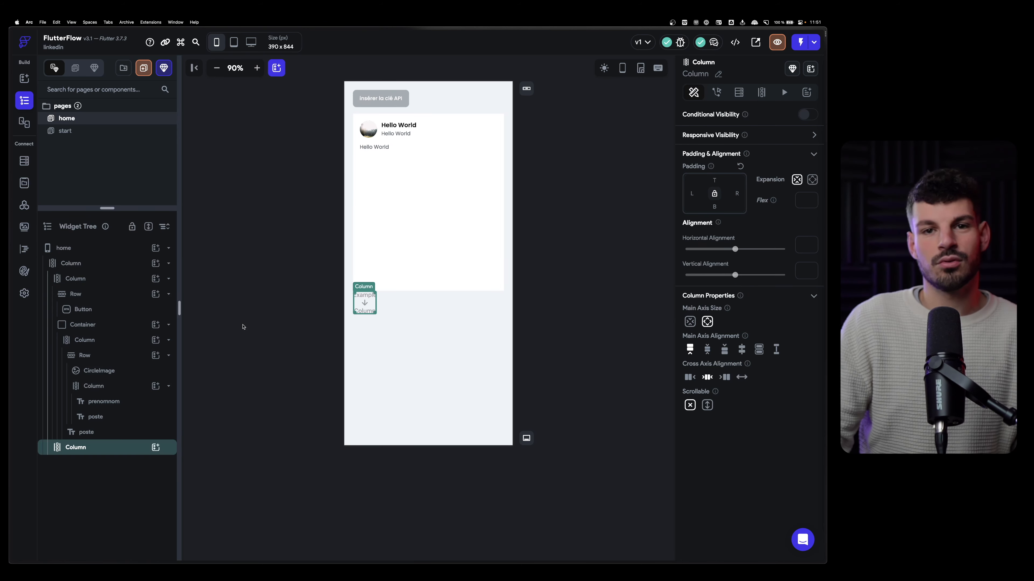
Set the outer column's main axis alignment to space between and the new lower column's cross axis alignment to Stretch
{"action": "left_click", "coordinate": [776, 349]}
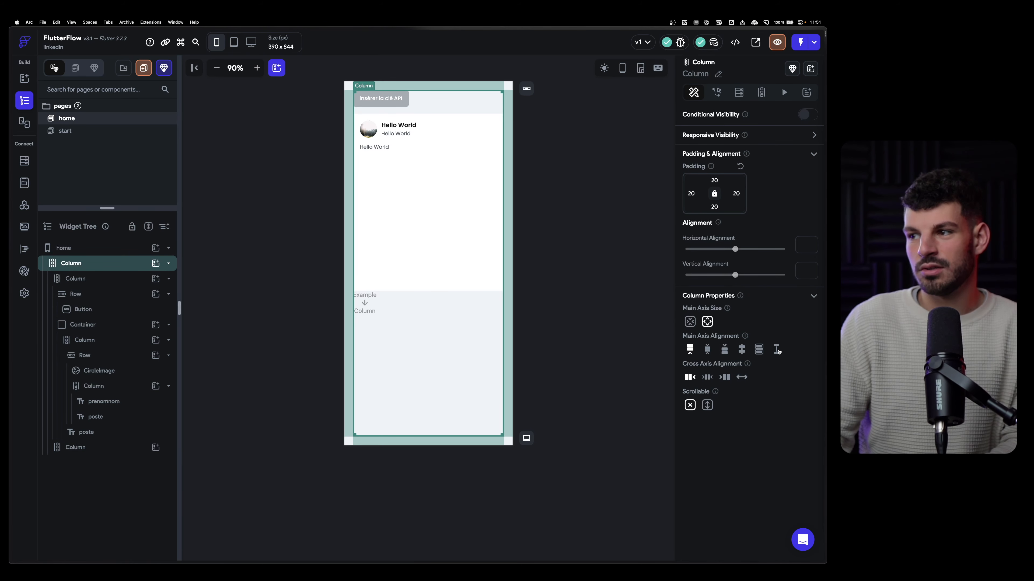
{"action": "left_click", "coordinate": [365, 426]}
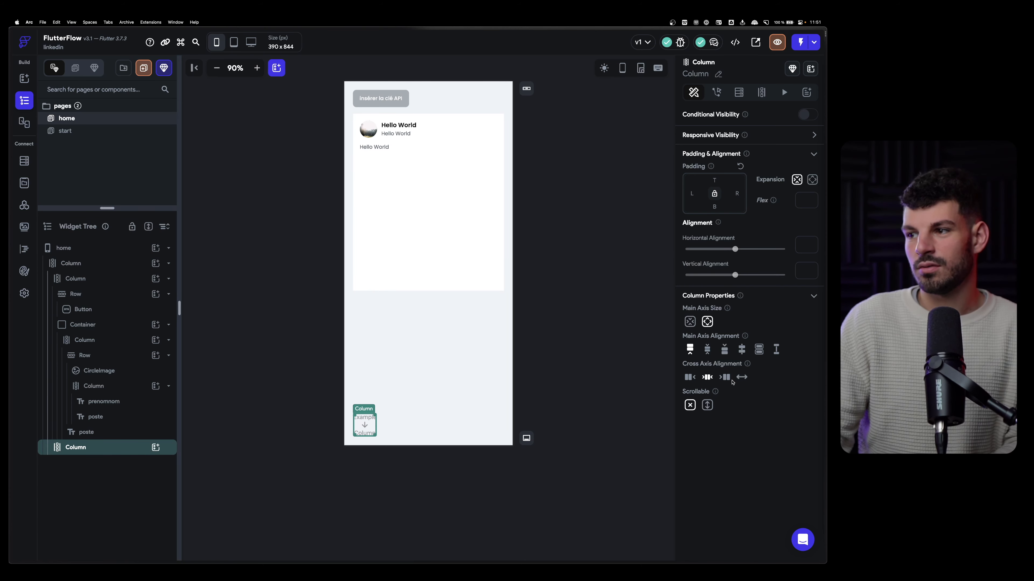
{"action": "left_click", "coordinate": [742, 377]}
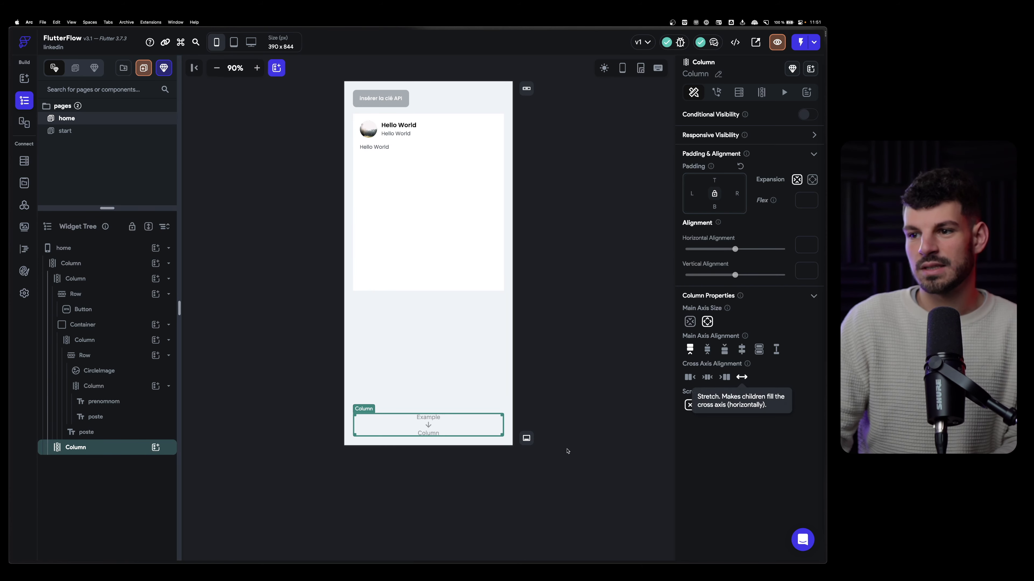
Add a DropDown widget to the lower column
{"action": "left_click", "coordinate": [156, 448]}
{"action": "scroll", "coordinate": [273, 417], "scroll_direction": "down", "scroll_amount": 2}
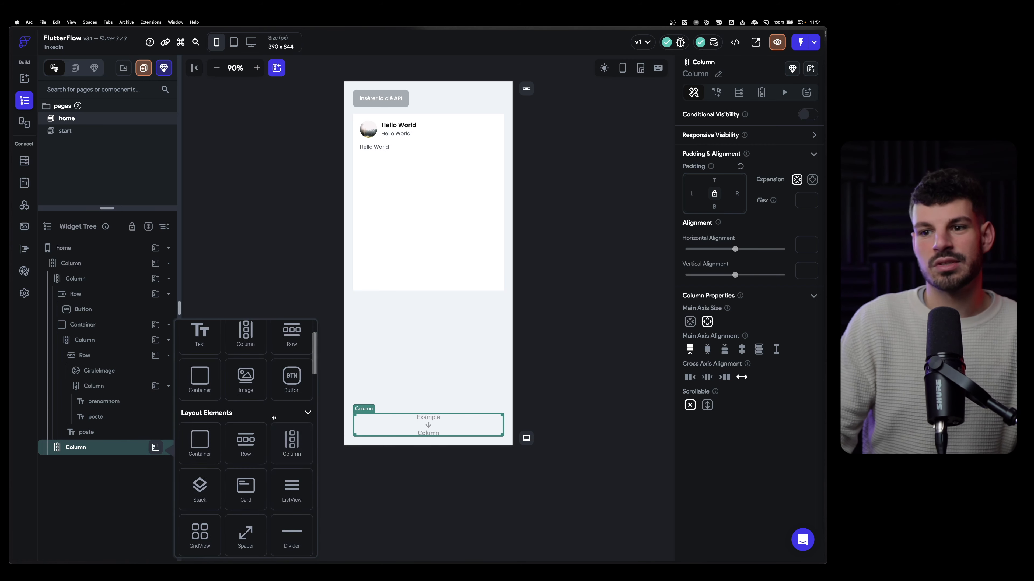
{"action": "scroll", "coordinate": [273, 417], "scroll_direction": "up", "scroll_amount": 2}
{"action": "type", "text": "dropd"}
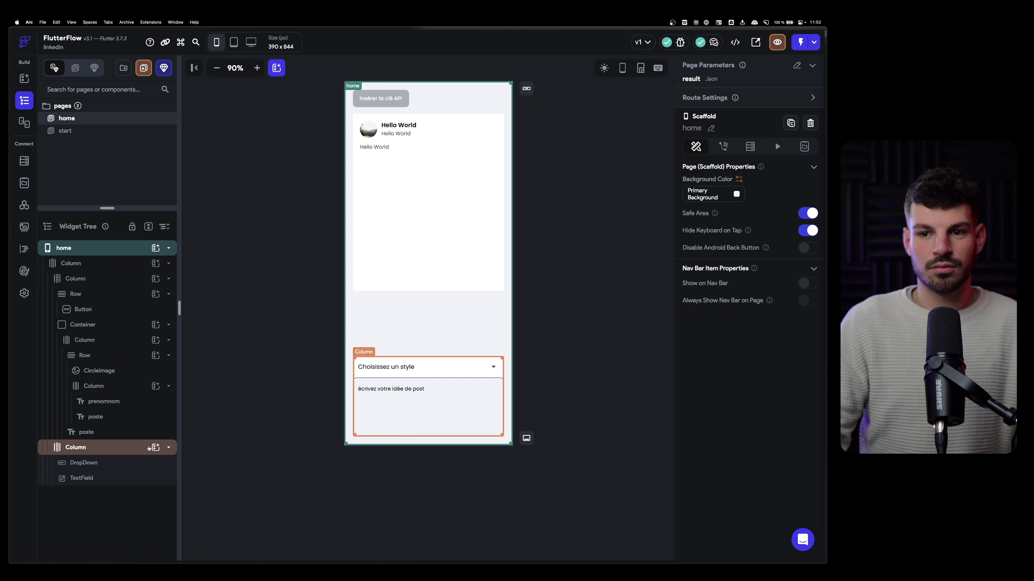
Add a taller "Générer un post" button to the lower column, below the post idea text field
{"action": "left_click", "coordinate": [156, 447]}
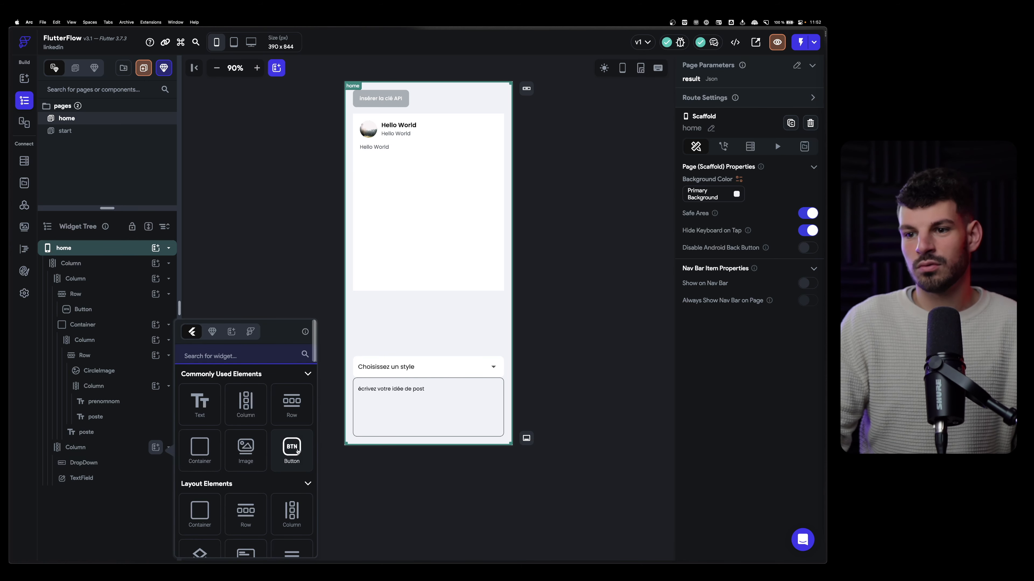
{"action": "left_click", "coordinate": [291, 448]}
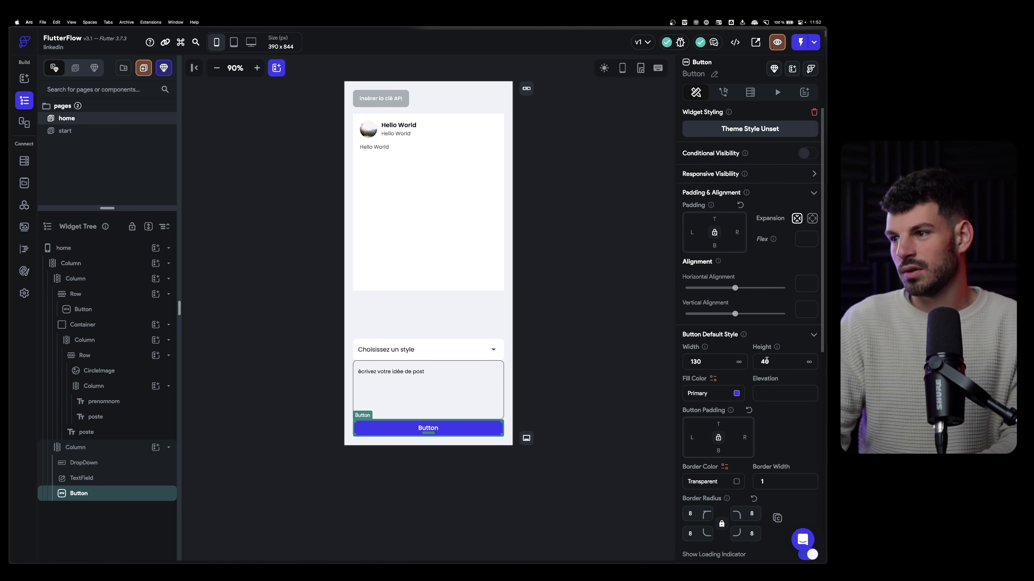
{"action": "left_click", "coordinate": [765, 361]}
{"action": "key", "text": "BackSpace"}
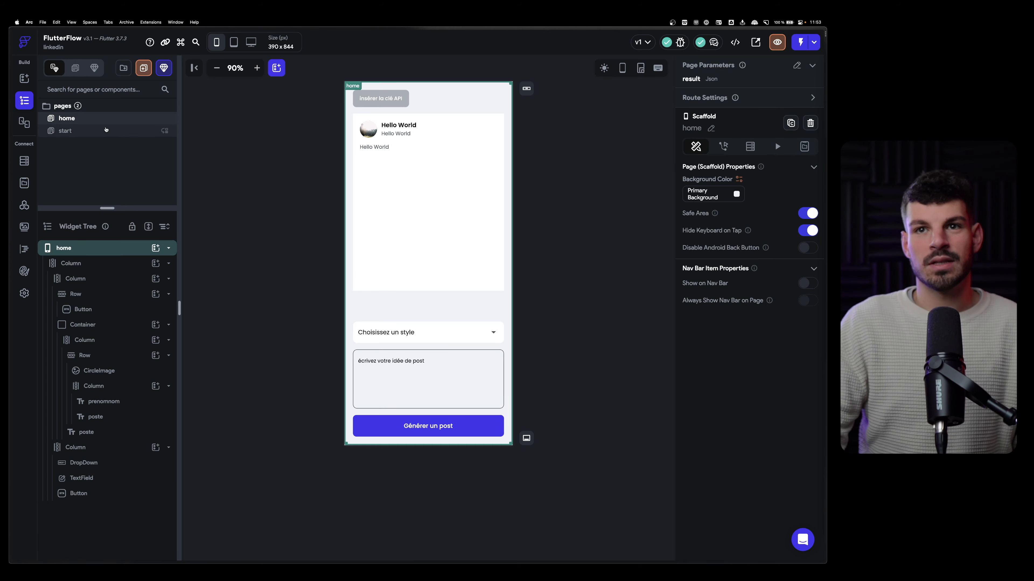
Review the start page and the API key button on the home page
{"action": "left_click", "coordinate": [65, 131]}
{"action": "left_click", "coordinate": [171, 118]}
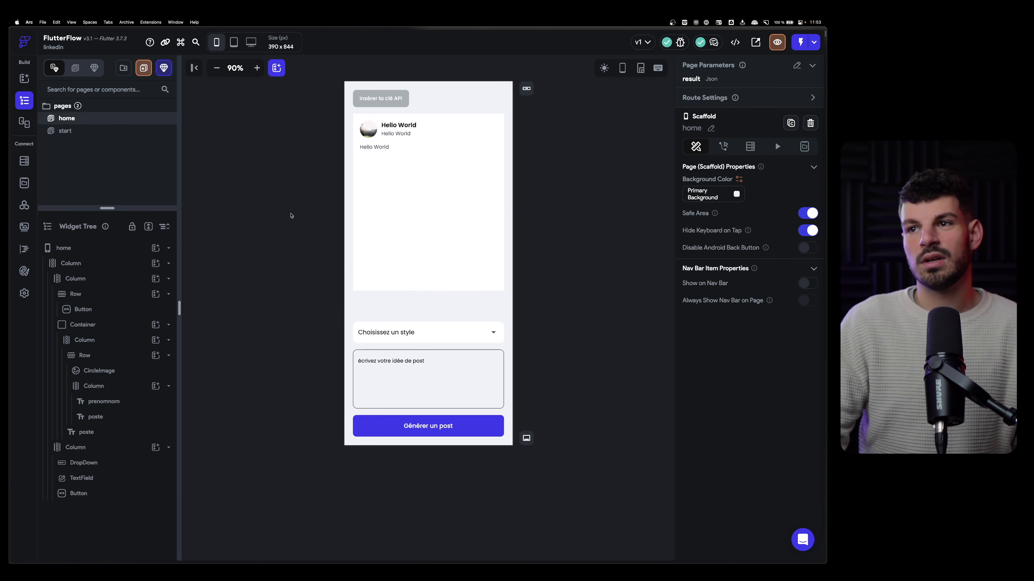
{"action": "left_click", "coordinate": [374, 96]}
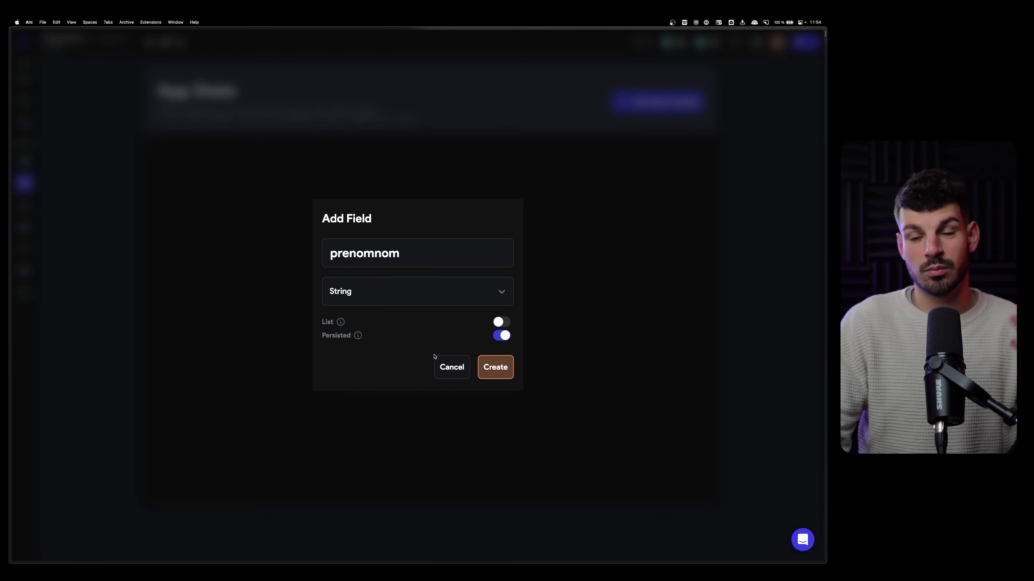
Create two persisted String app state variables named prenomnom and apiKey
{"action": "left_click", "coordinate": [495, 368]}
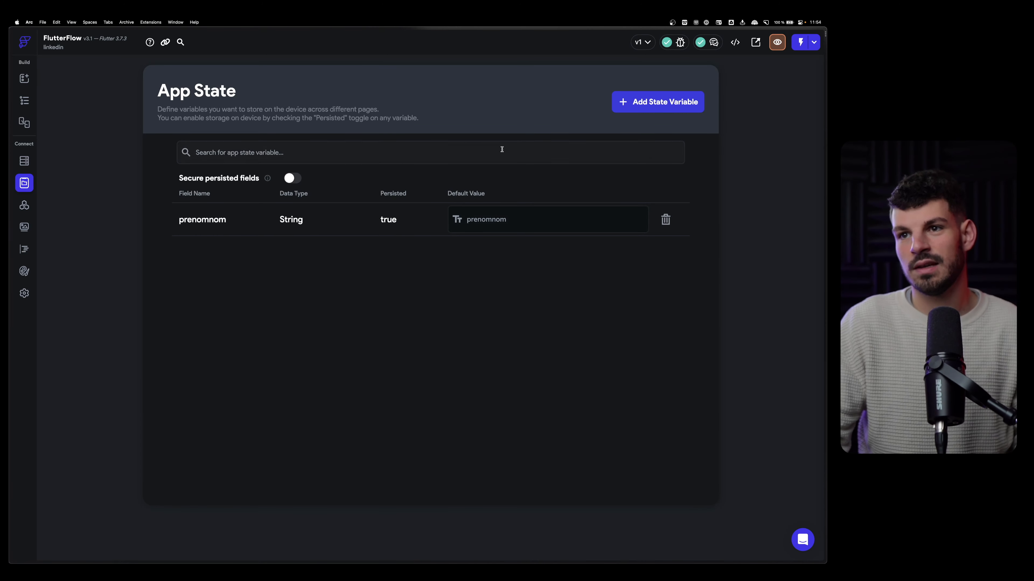
{"action": "left_click", "coordinate": [668, 102]}
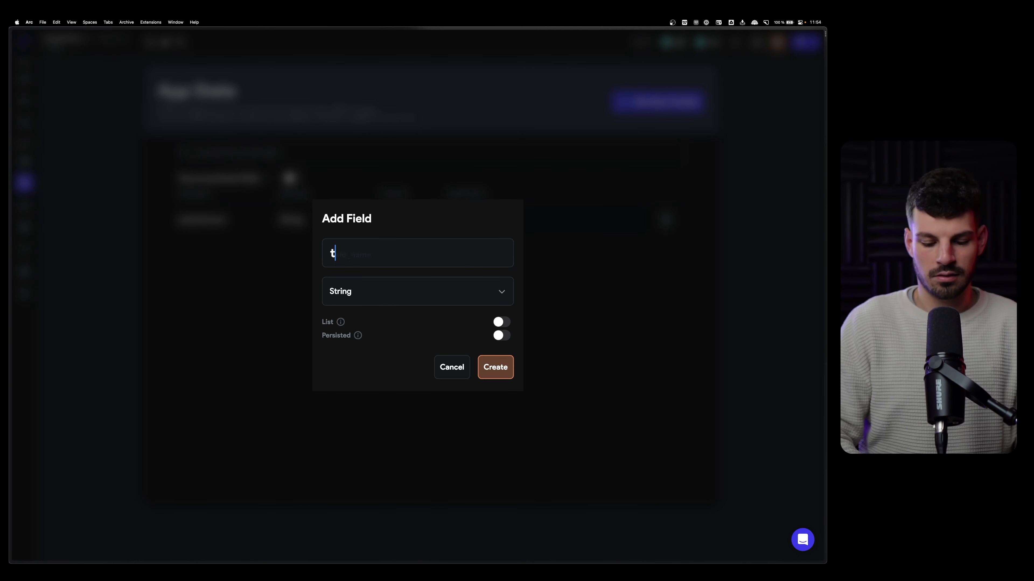
{"action": "type", "text": "apiKey"}
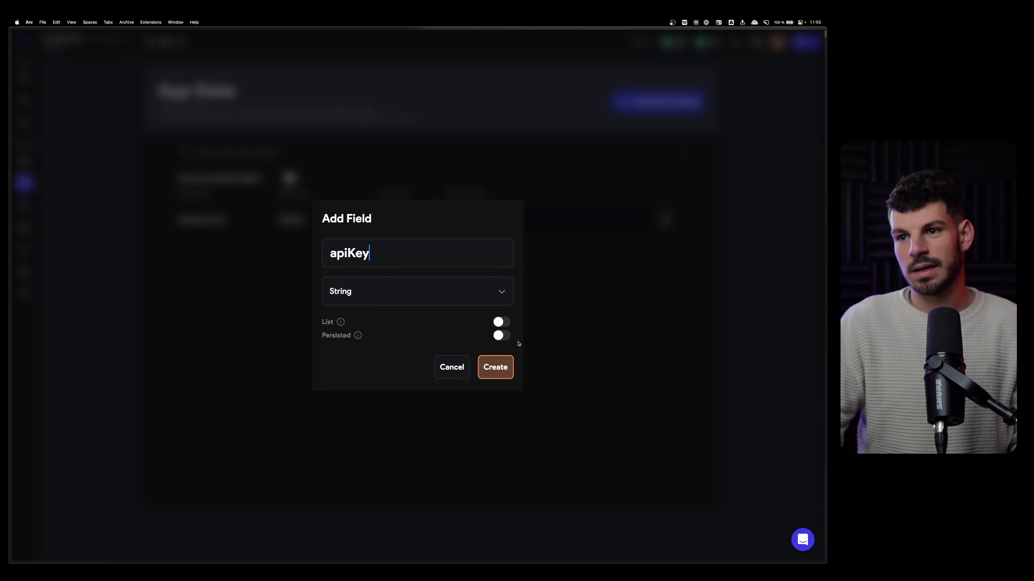
{"action": "left_click", "coordinate": [502, 336]}
{"action": "left_click", "coordinate": [495, 367]}
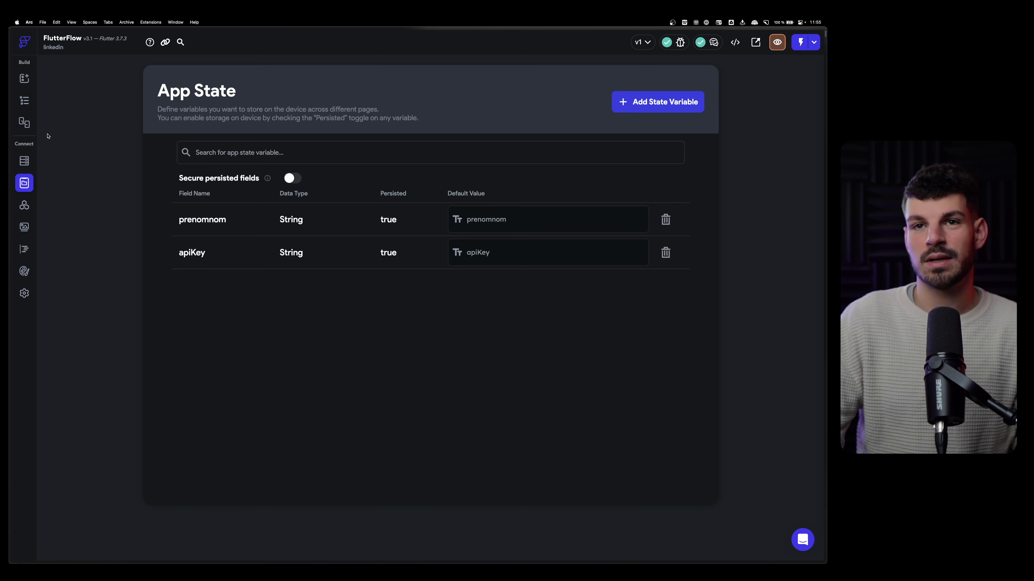
Create a persisted app state variable named profilepic with the Image Path data type
{"action": "left_click", "coordinate": [655, 102]}
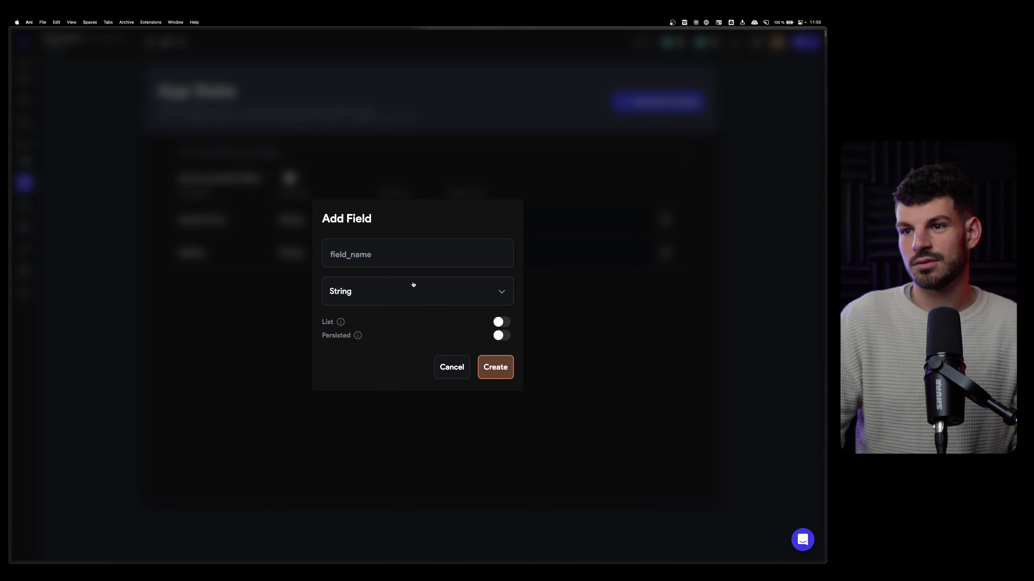
{"action": "left_click", "coordinate": [413, 284]}
{"action": "left_click", "coordinate": [362, 359]}
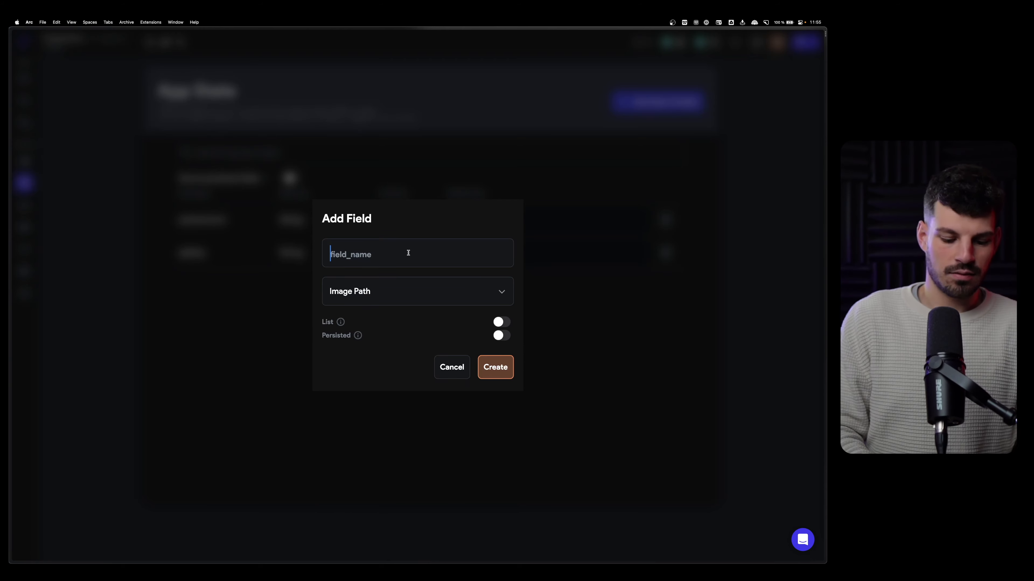
{"action": "type", "text": "profile"}
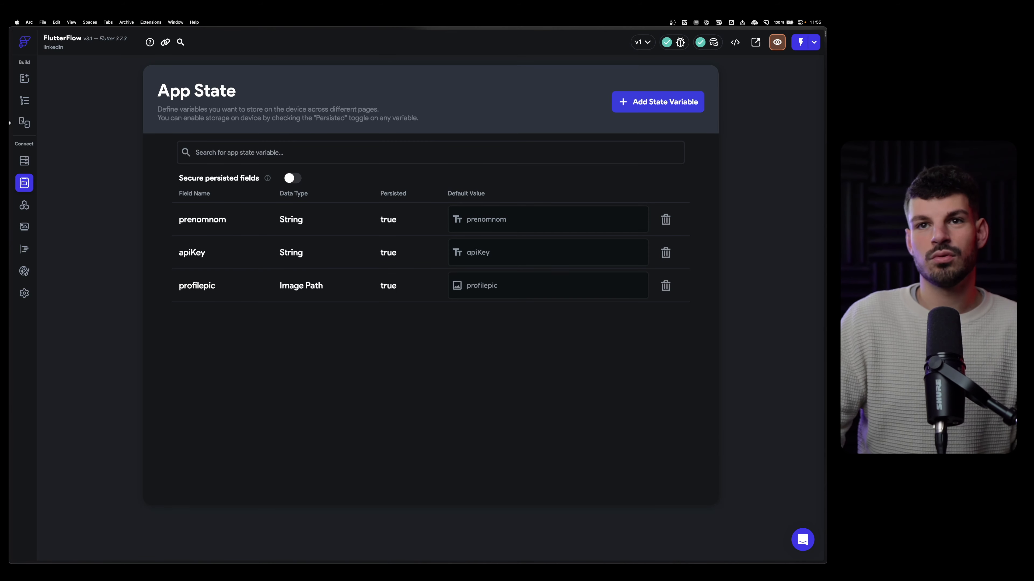
Create a String app state variable named position for the user's job position
{"action": "left_click", "coordinate": [24, 101]}
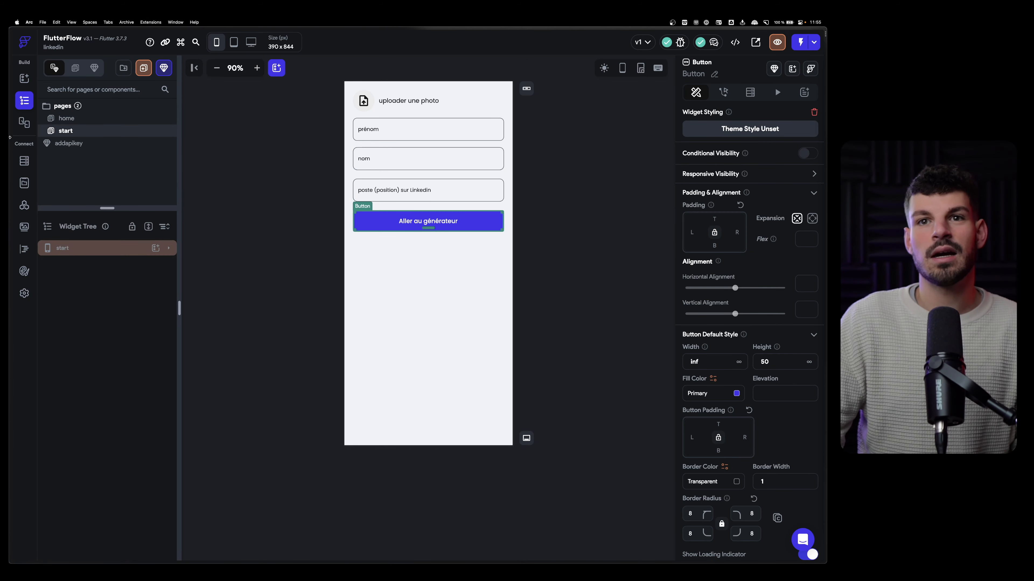
{"action": "left_click", "coordinate": [24, 182]}
{"action": "left_click", "coordinate": [655, 101]}
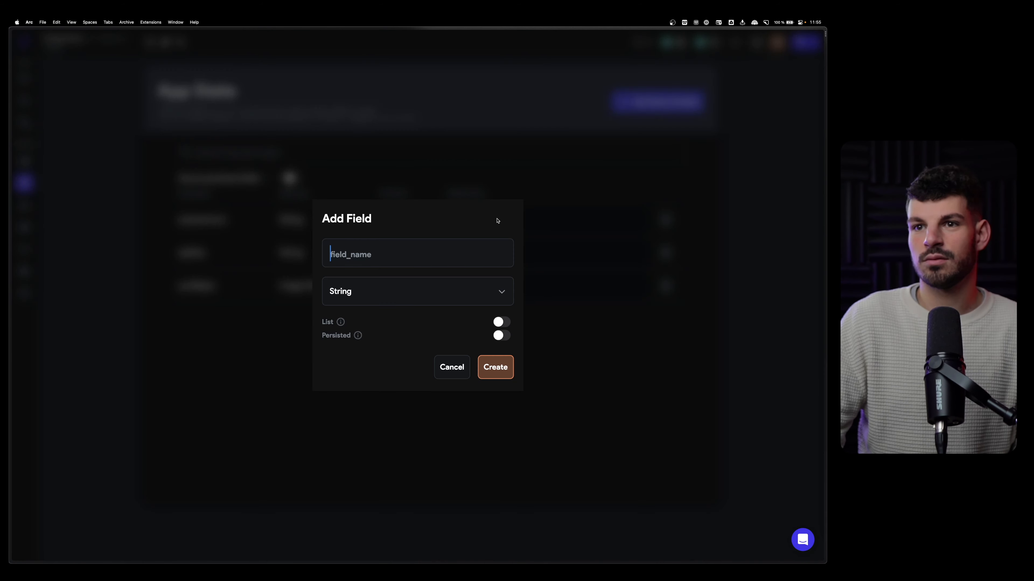
{"action": "type", "text": "positi"}
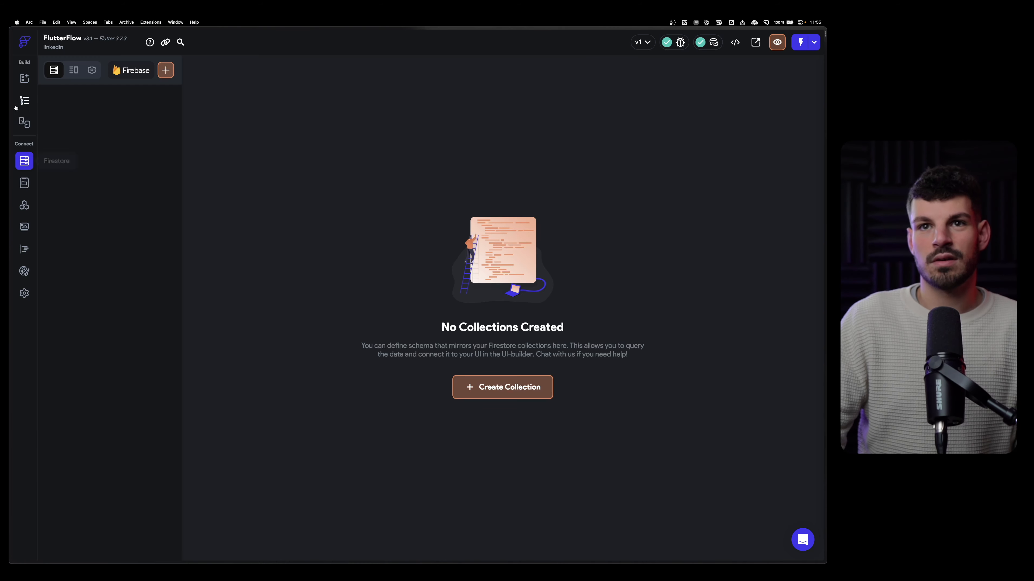
In the start page button's Update App State action, set profilepic from the "url photo de profil" text field
{"action": "left_click", "coordinate": [20, 103]}
{"action": "left_click", "coordinate": [485, 252]}
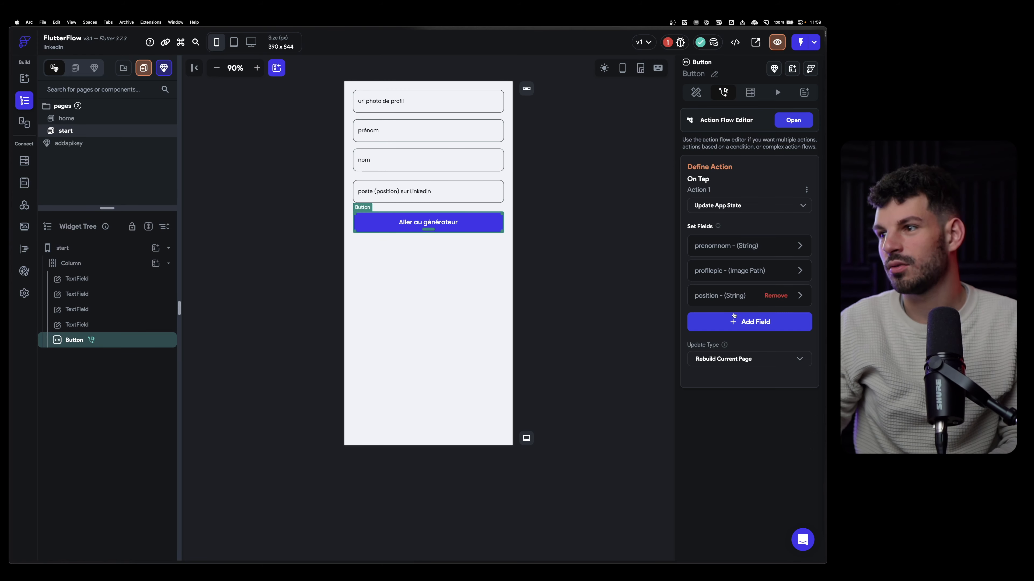
{"action": "left_click", "coordinate": [719, 355]}
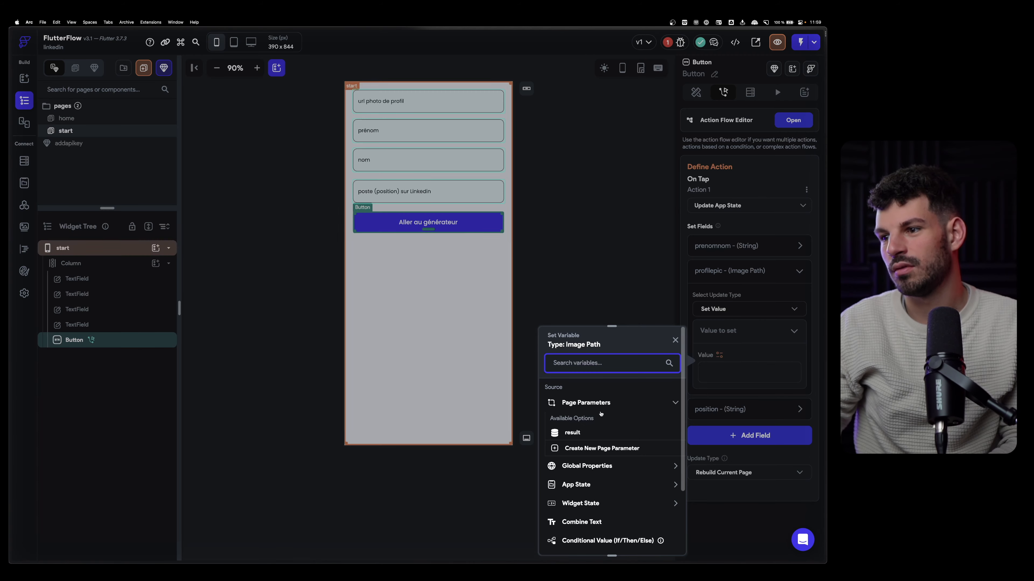
{"action": "left_click", "coordinate": [596, 481]}
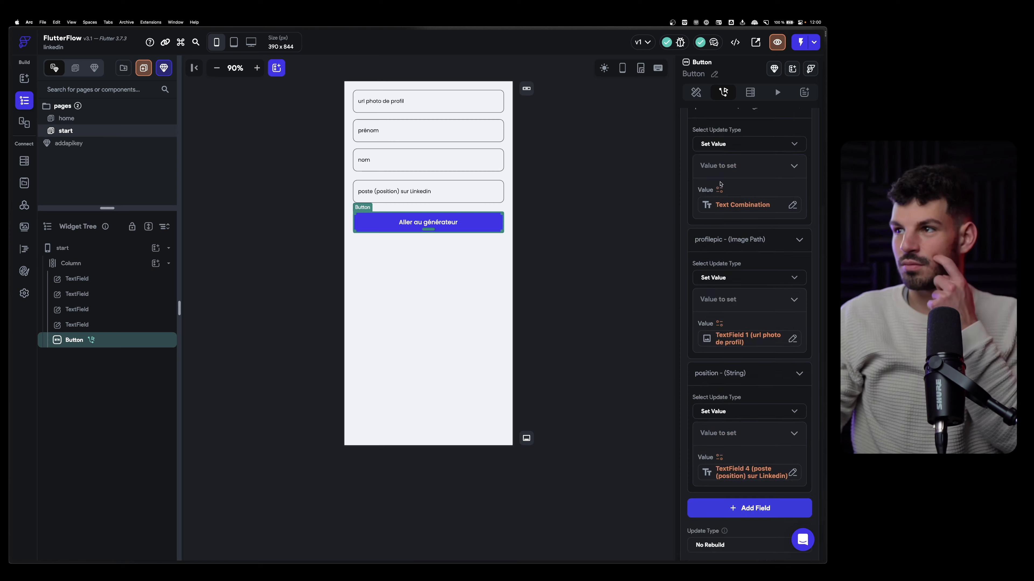
Chain a Navigate To home action after Update App State, with an Instant transition and back navigation disallowed
{"action": "scroll", "coordinate": [775, 87], "scroll_direction": "up", "scroll_amount": 5}
{"action": "left_click", "coordinate": [794, 120]}
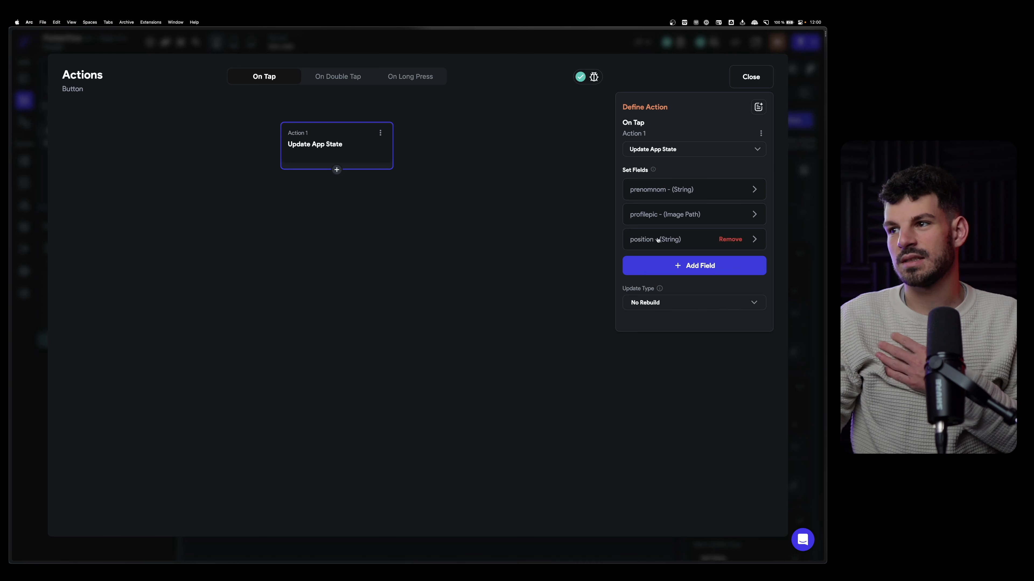
{"action": "left_click", "coordinate": [337, 173]}
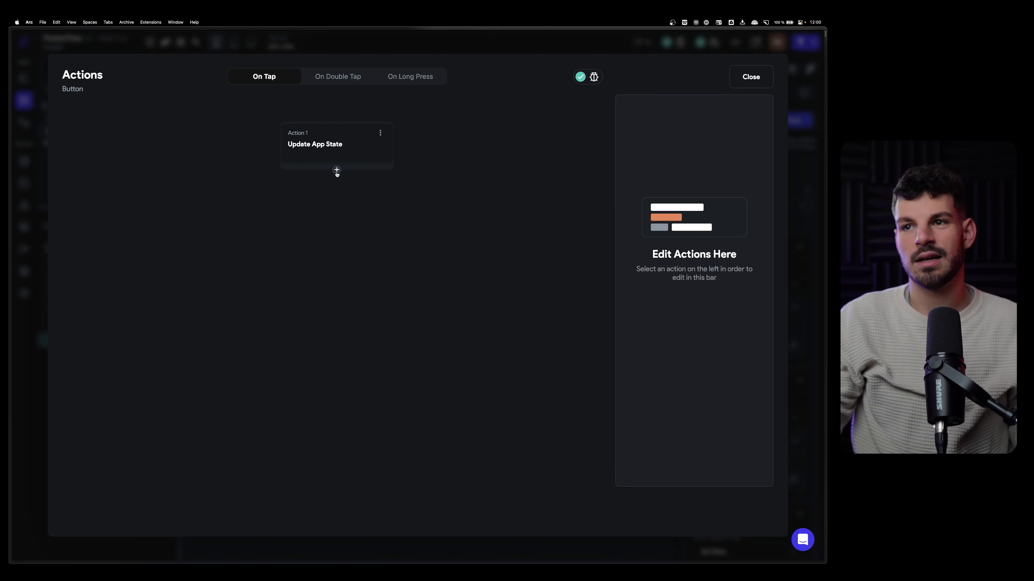
{"action": "left_click", "coordinate": [337, 170]}
{"action": "left_click", "coordinate": [335, 190]}
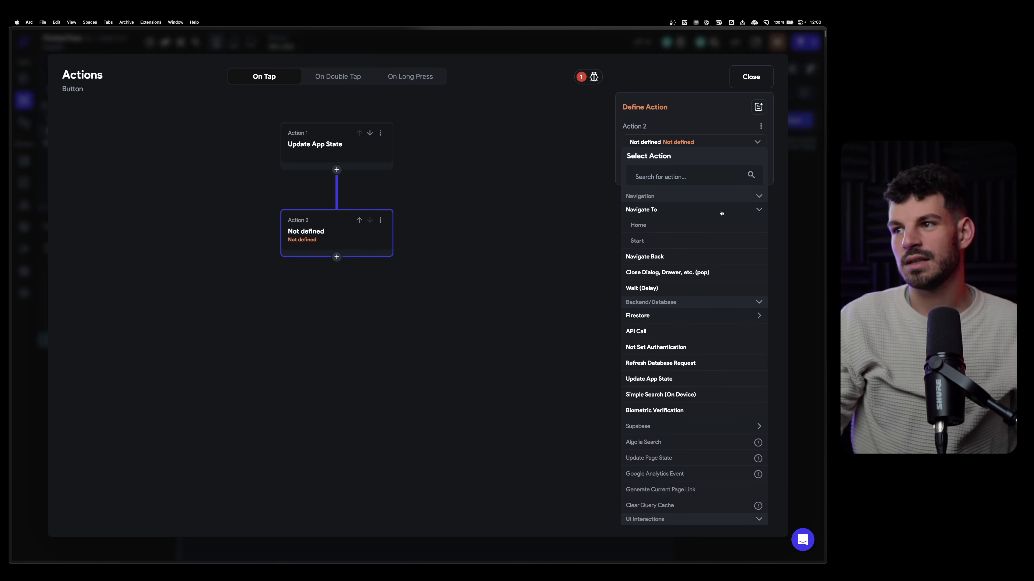
{"action": "left_click", "coordinate": [692, 226]}
{"action": "left_click", "coordinate": [667, 241]}
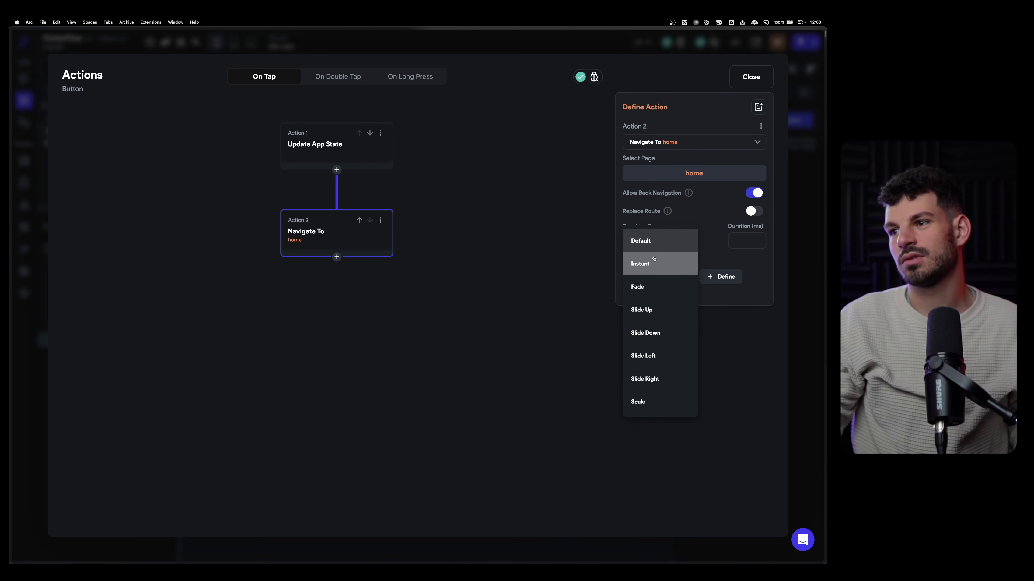
{"action": "left_click", "coordinate": [654, 259]}
{"action": "left_click", "coordinate": [754, 192]}
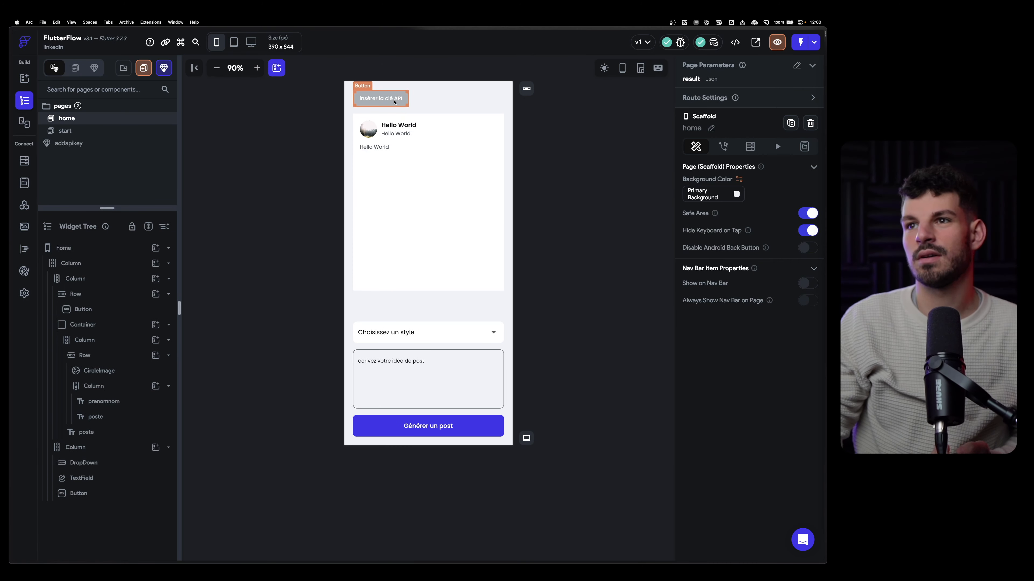
Add an on-tap action to the "Insérer la clé API" button on the home page
{"action": "left_click", "coordinate": [393, 102]}
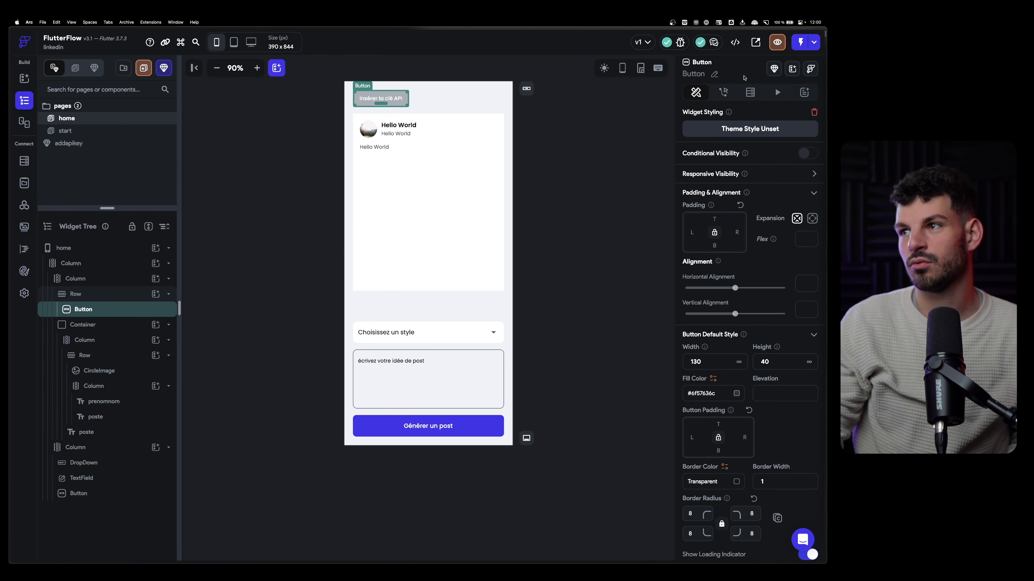
{"action": "left_click", "coordinate": [723, 92]}
{"action": "left_click", "coordinate": [792, 118]}
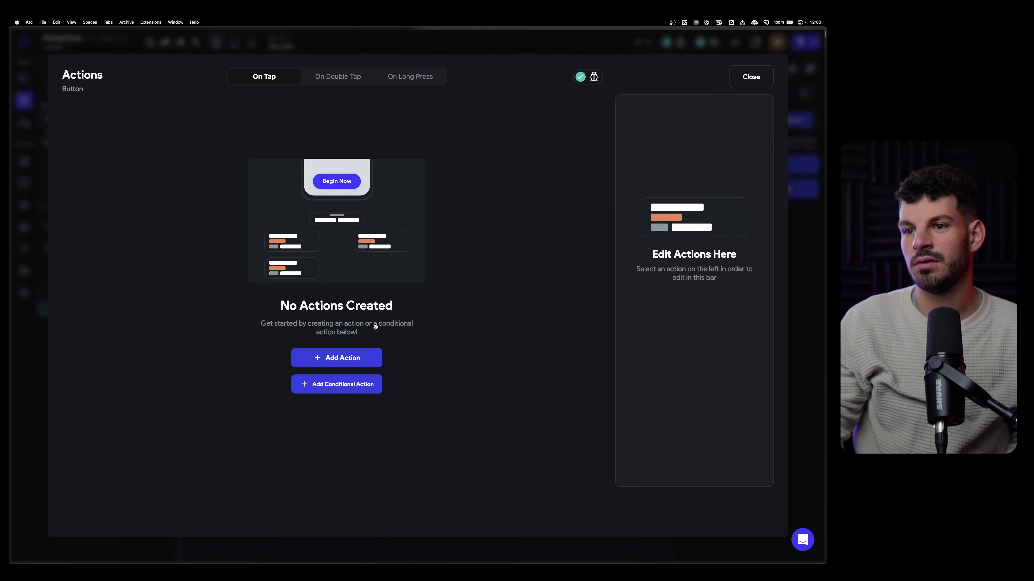
{"action": "left_click", "coordinate": [342, 358]}
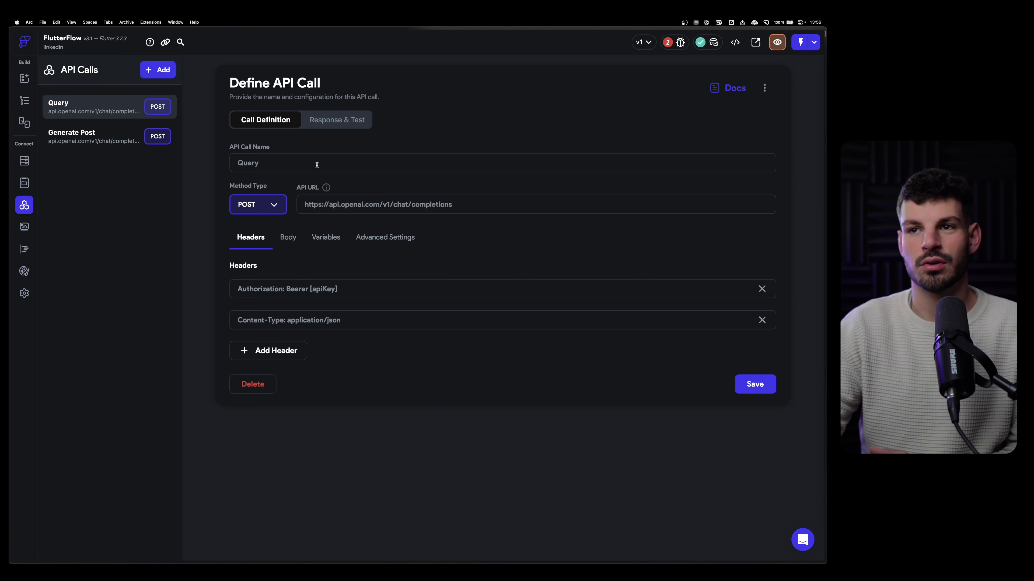
Examine the name and URL in the Query API call's definition
{"action": "double_click", "coordinate": [239, 163]}
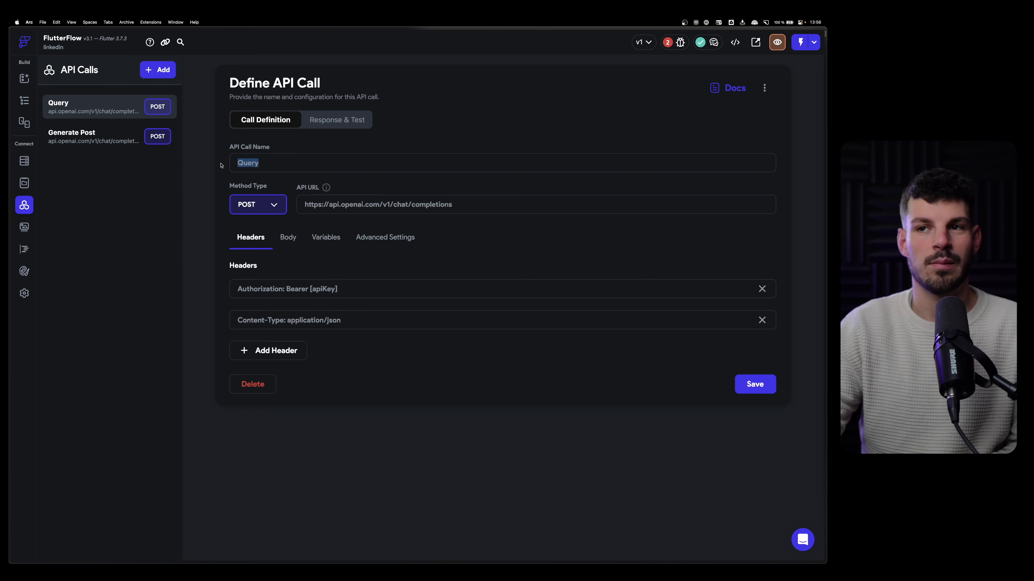
{"action": "left_click_drag", "start_coordinate": [304, 204], "coordinate": [472, 212]}
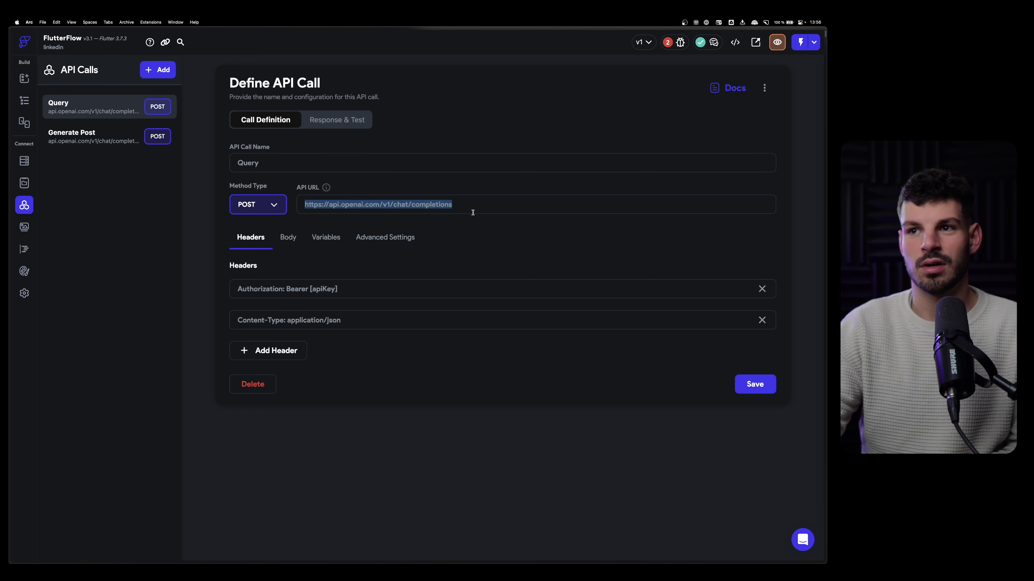